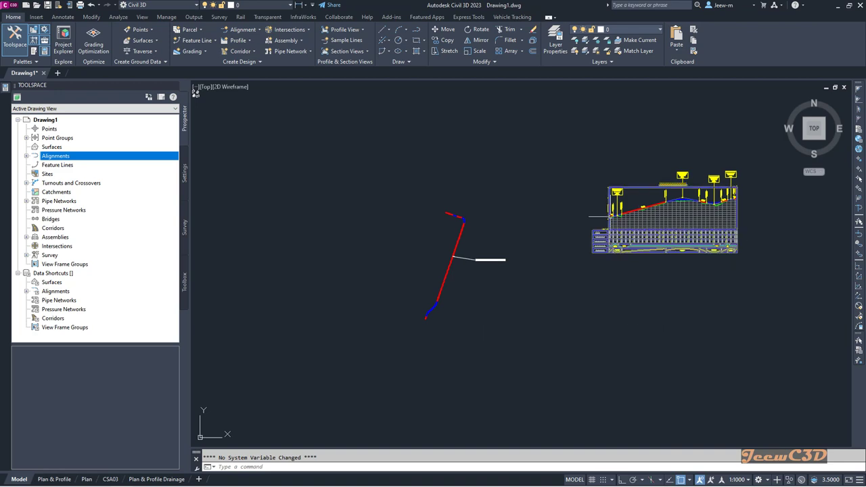
Pan and zoom the view to centre Alignment 1 and the leader label
{"action": "scroll", "coordinate": [646, 210], "scroll_direction": "up", "scroll_amount": 5}
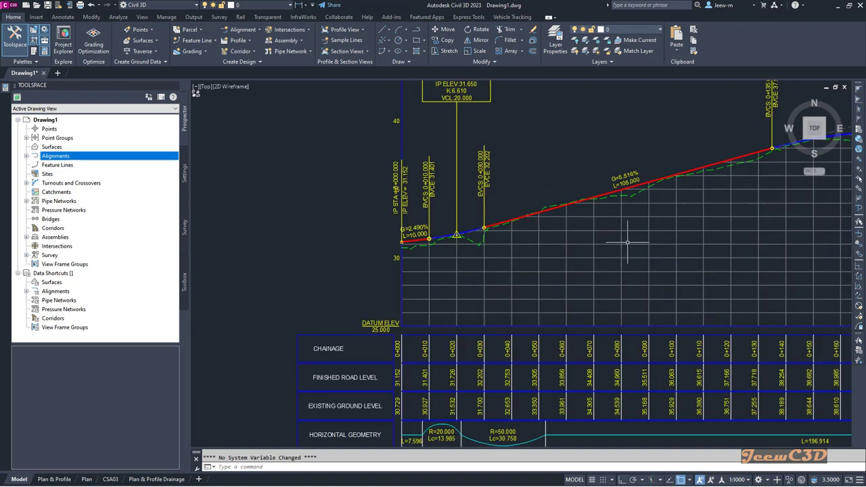
{"action": "scroll", "coordinate": [628, 236], "scroll_direction": "down", "scroll_amount": 6}
{"action": "middle_click_drag", "start_coordinate": [492, 276], "coordinate": [584, 205]}
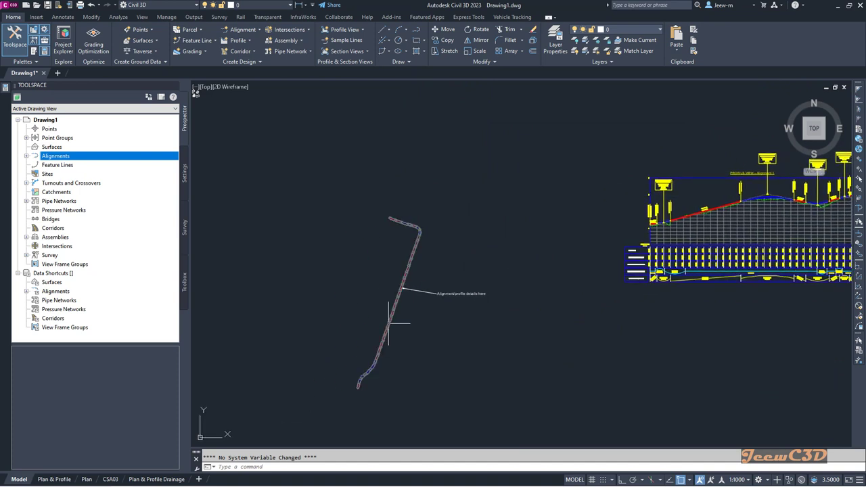
{"action": "scroll", "coordinate": [413, 310], "scroll_direction": "up", "scroll_amount": 5}
{"action": "middle_click_drag", "start_coordinate": [413, 309], "coordinate": [464, 302]}
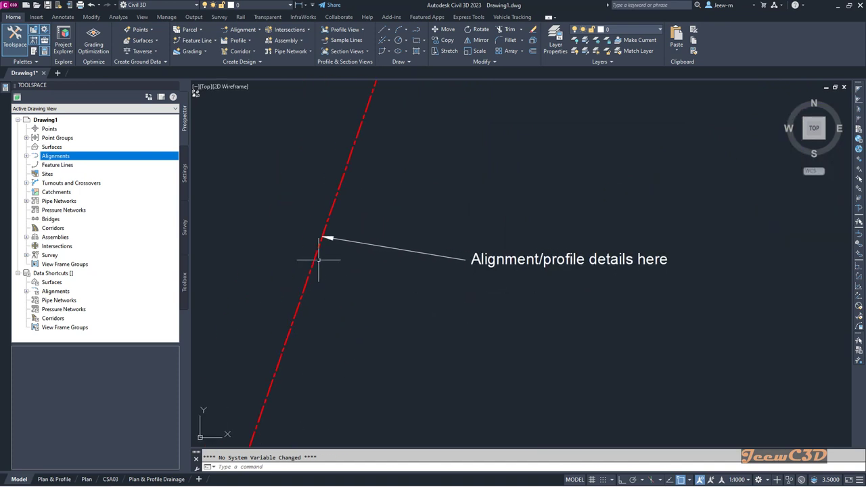
{"action": "scroll", "coordinate": [368, 286], "scroll_direction": "down", "scroll_amount": 5}
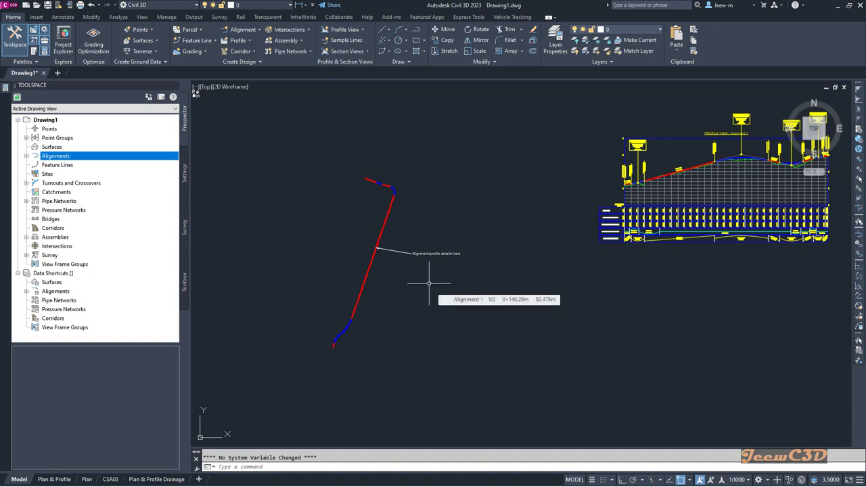
{"action": "scroll", "coordinate": [377, 256], "scroll_direction": "up", "scroll_amount": 5}
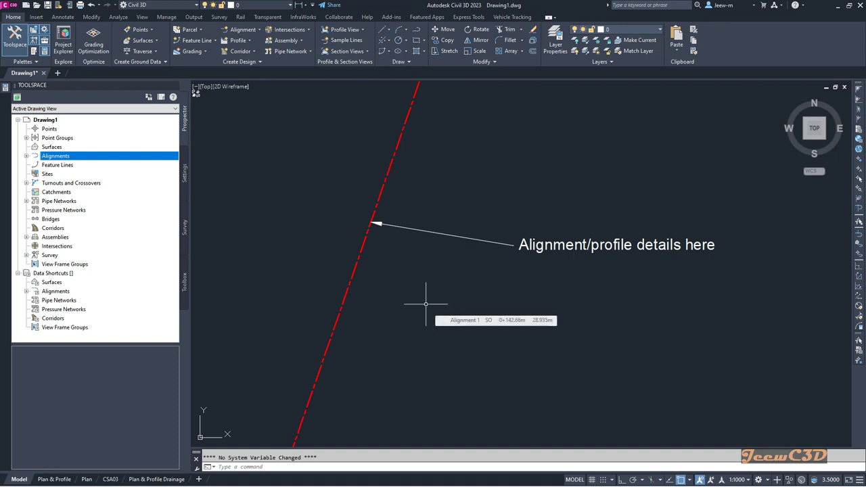
{"action": "scroll", "coordinate": [426, 304], "scroll_direction": "down", "scroll_amount": 5}
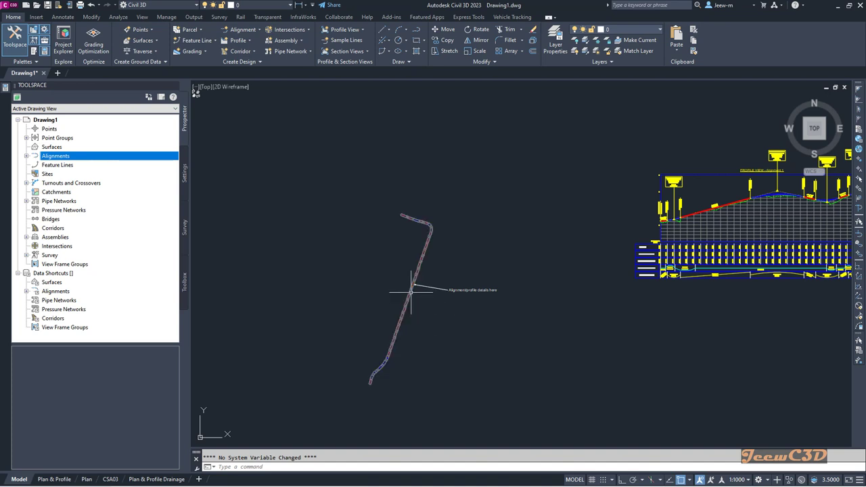
Start an Alignment Station, Offset, and Profile Elevation at Point inquiry on Alignment 1
{"action": "left_click", "coordinate": [409, 293]}
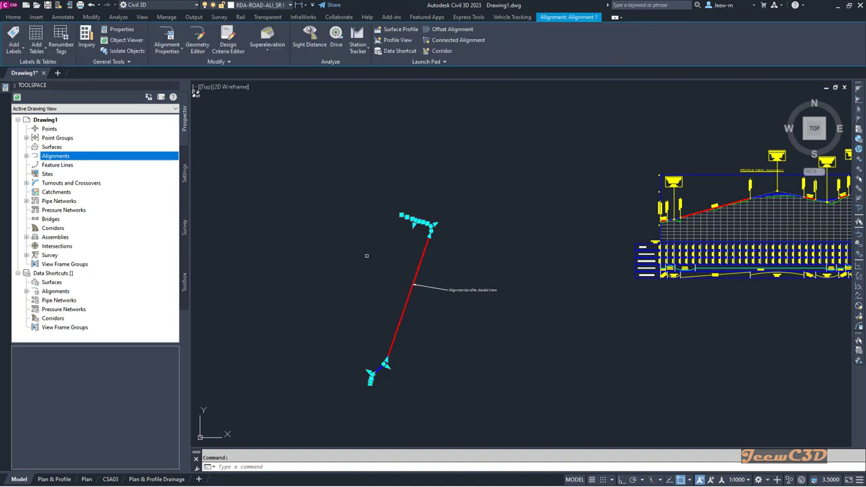
{"action": "left_click", "coordinate": [87, 41]}
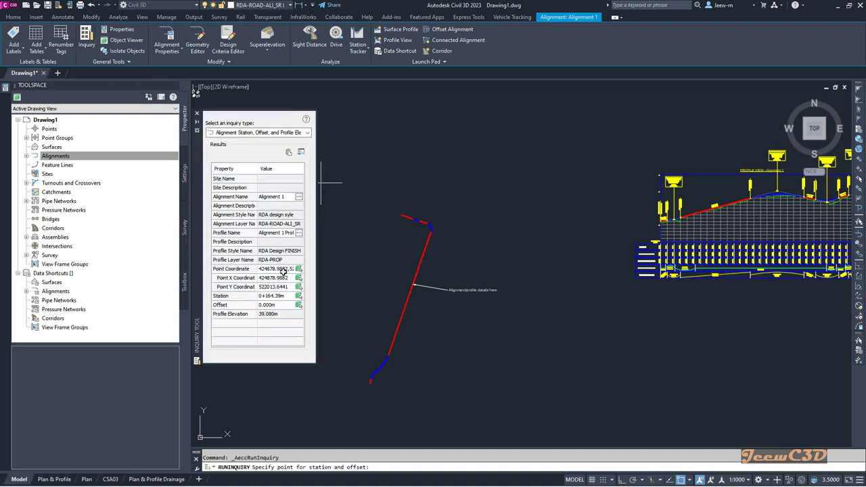
{"action": "left_click", "coordinate": [266, 133]}
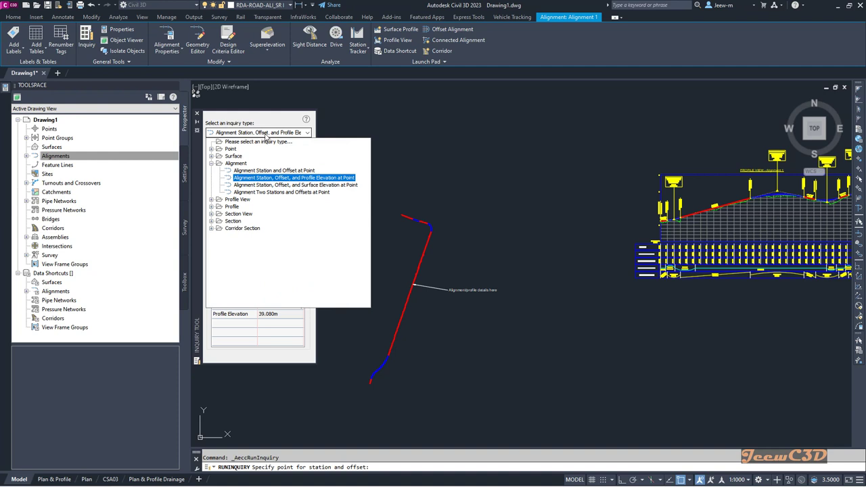
{"action": "left_click", "coordinate": [338, 178]}
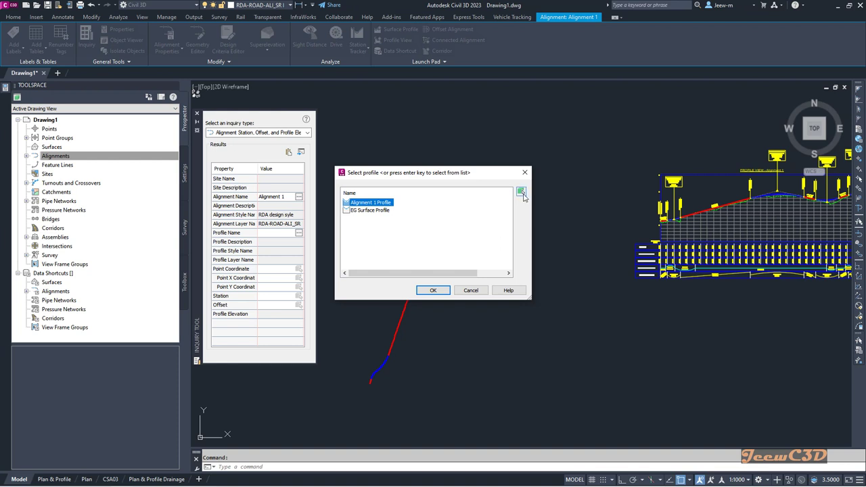
Choose Alignment 1 Profile as the profile for the inquiry
{"action": "left_click", "coordinate": [472, 290]}
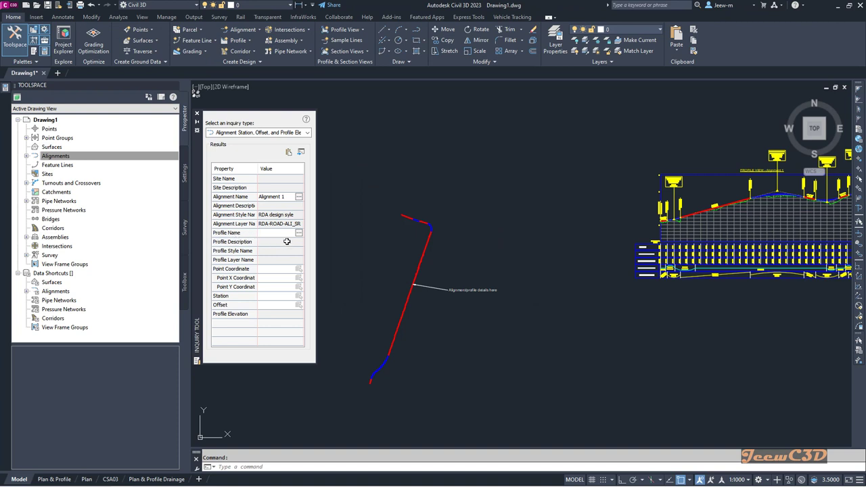
{"action": "left_click", "coordinate": [281, 233]}
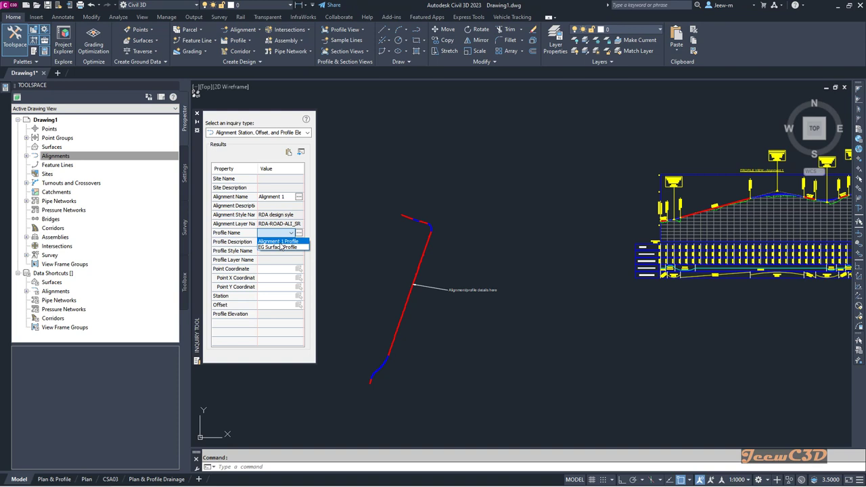
{"action": "left_click", "coordinate": [281, 242]}
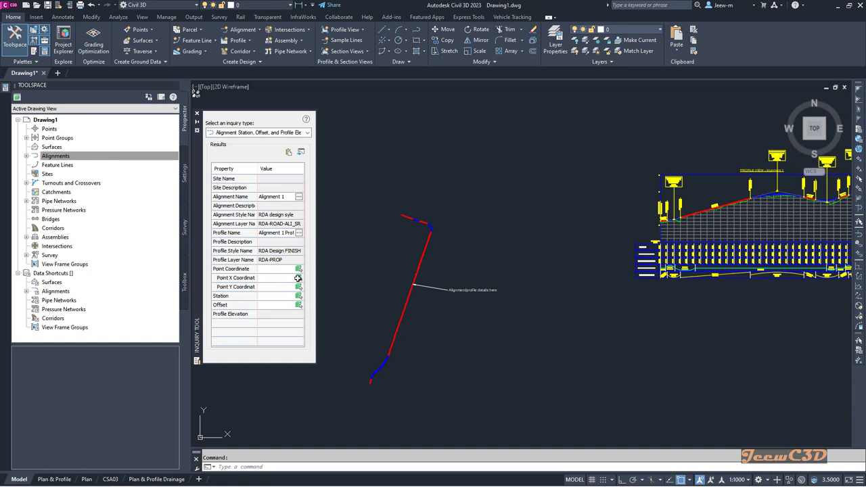
Query the leader's arrow tip: station 0+164.39m, offset 0.000m, elevation 39.080m
{"action": "left_click", "coordinate": [299, 268]}
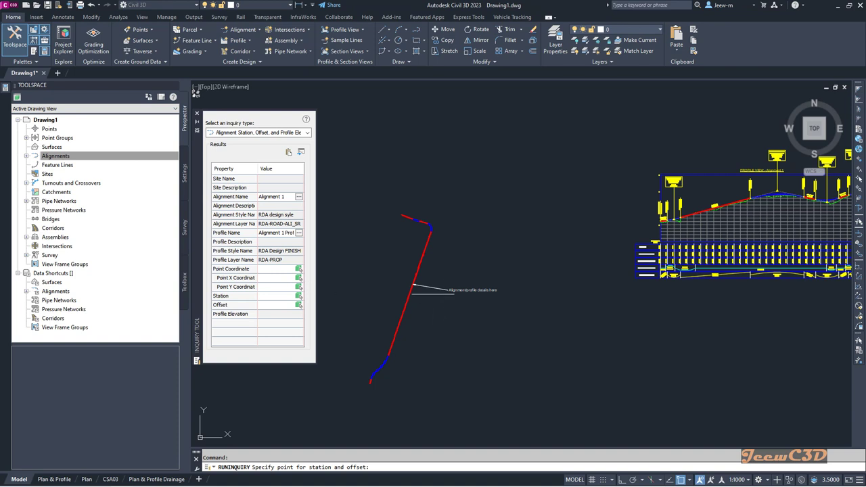
{"action": "scroll", "coordinate": [406, 290], "scroll_direction": "up", "scroll_amount": 6}
{"action": "scroll", "coordinate": [436, 288], "scroll_direction": "up", "scroll_amount": 2}
{"action": "scroll", "coordinate": [435, 280], "scroll_direction": "up", "scroll_amount": 3}
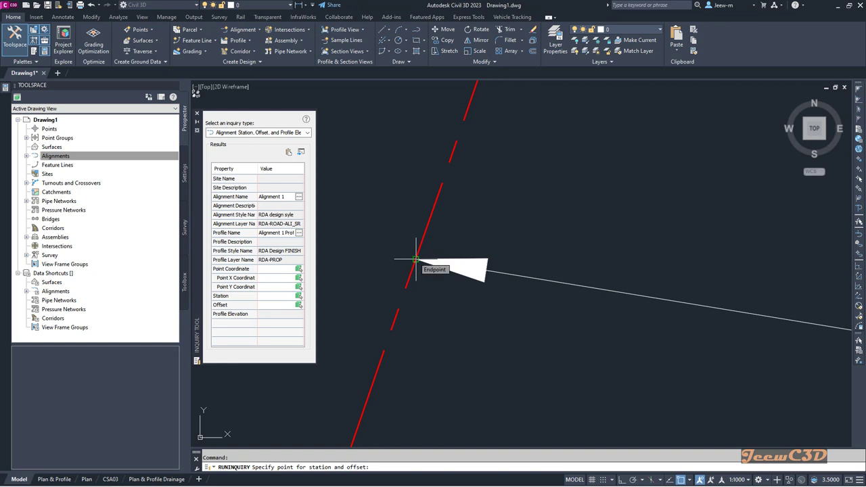
{"action": "left_click", "coordinate": [415, 259]}
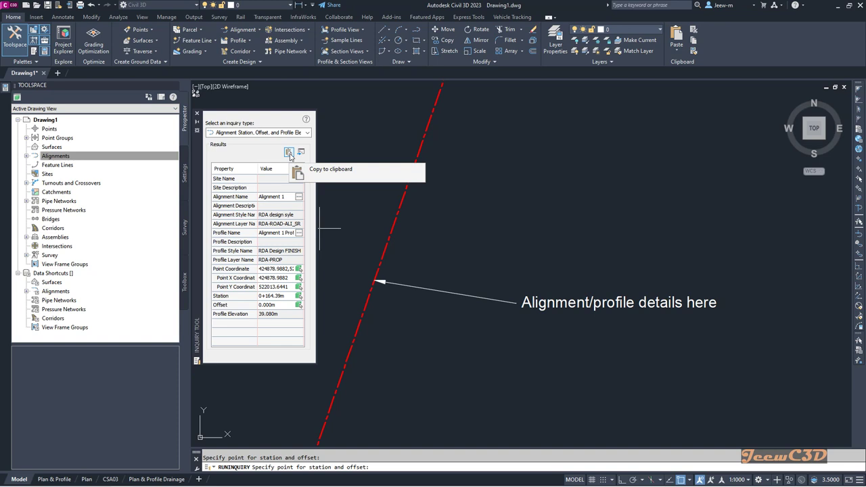
Copy the inquiry report and paste it over the leader's placeholder text
{"action": "left_click", "coordinate": [290, 154]}
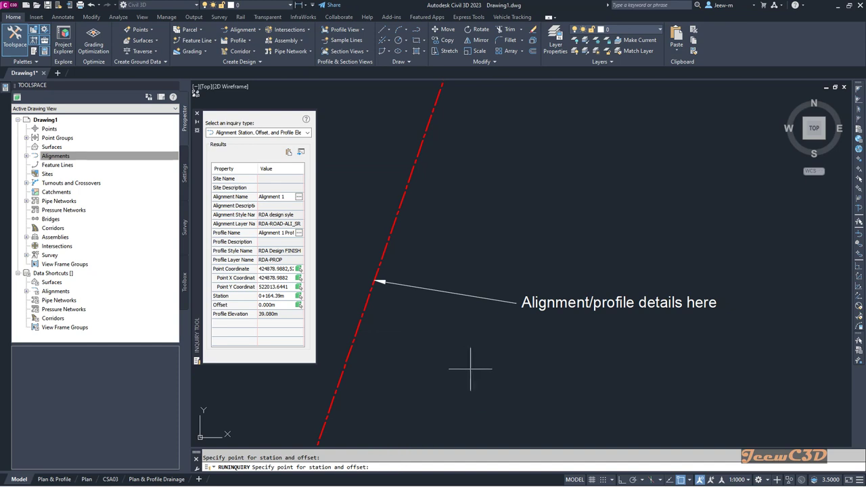
{"action": "key", "text": "Escape"}
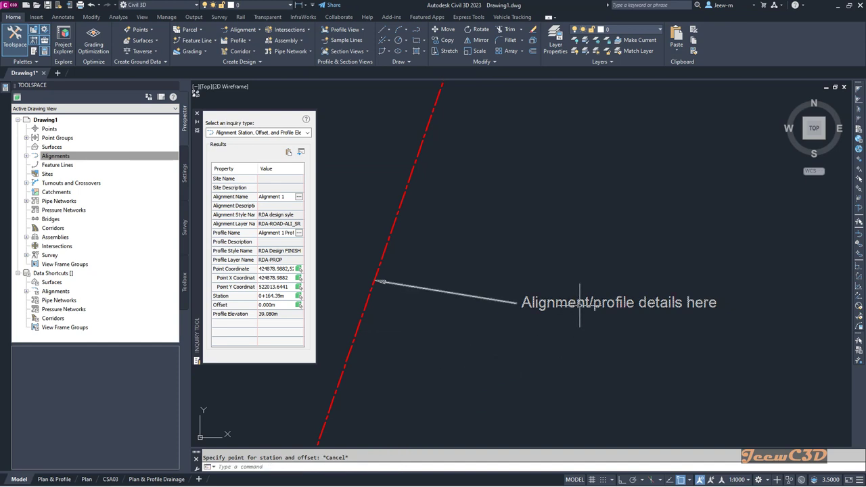
{"action": "double_click", "coordinate": [580, 303]}
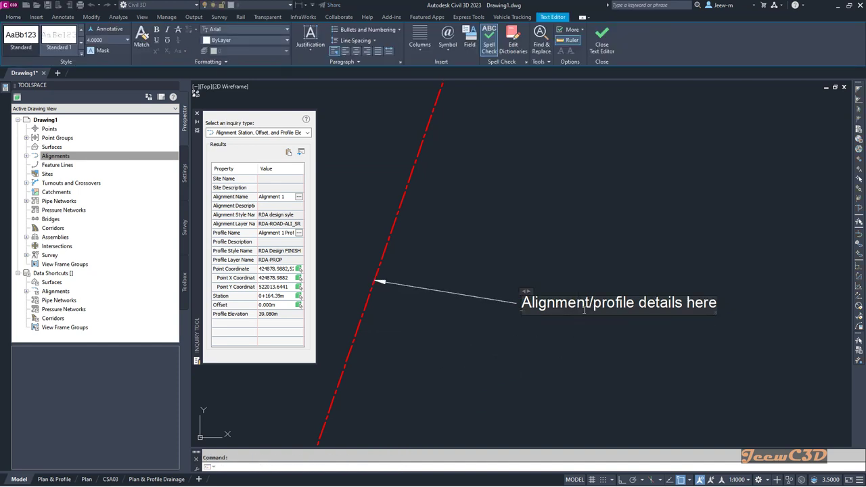
{"action": "key", "text": "ctrl+a"}
{"action": "key", "text": "BackSpace"}
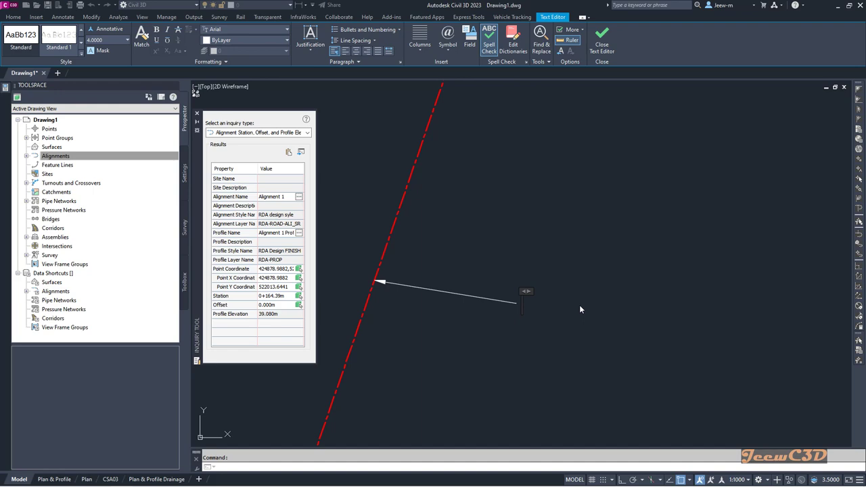
{"action": "key", "text": "ctrl+v"}
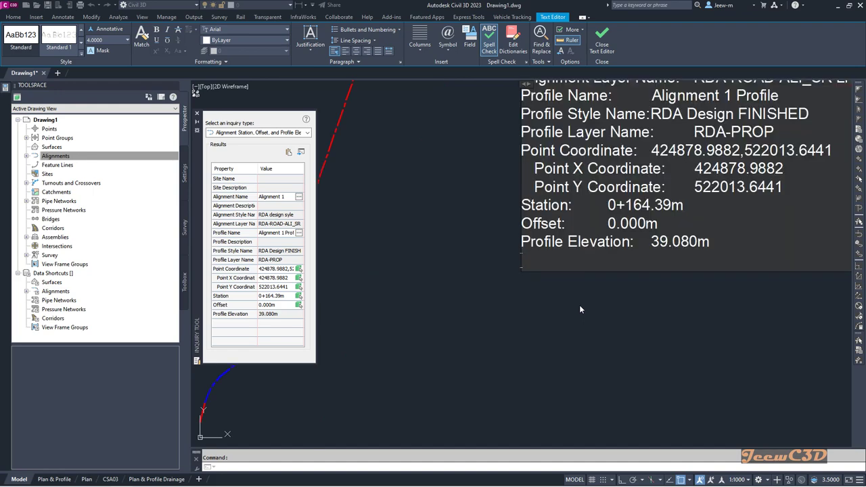
{"action": "scroll", "coordinate": [580, 304], "scroll_direction": "down", "scroll_amount": 5}
{"action": "scroll", "coordinate": [579, 267], "scroll_direction": "up", "scroll_amount": 4}
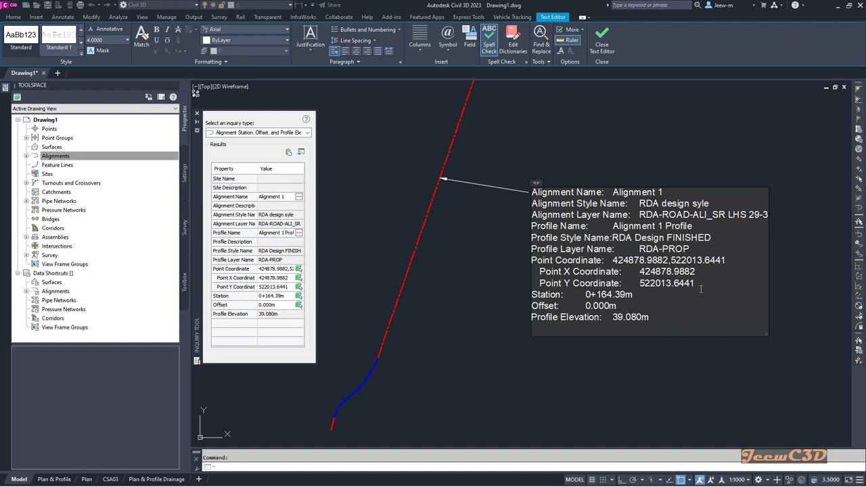
Delete the report lines from Alignment Style Name to Point Y Coordinate
{"action": "left_click_drag", "start_coordinate": [701, 289], "coordinate": [543, 214]}
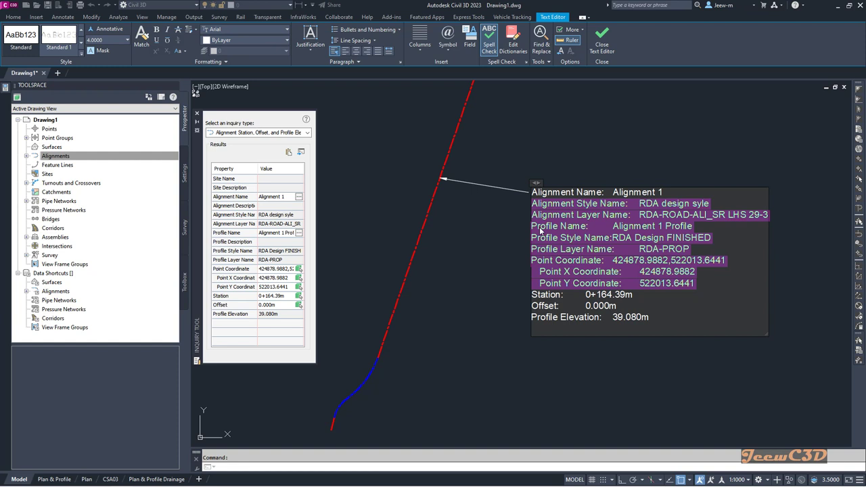
{"action": "key", "text": "Delete"}
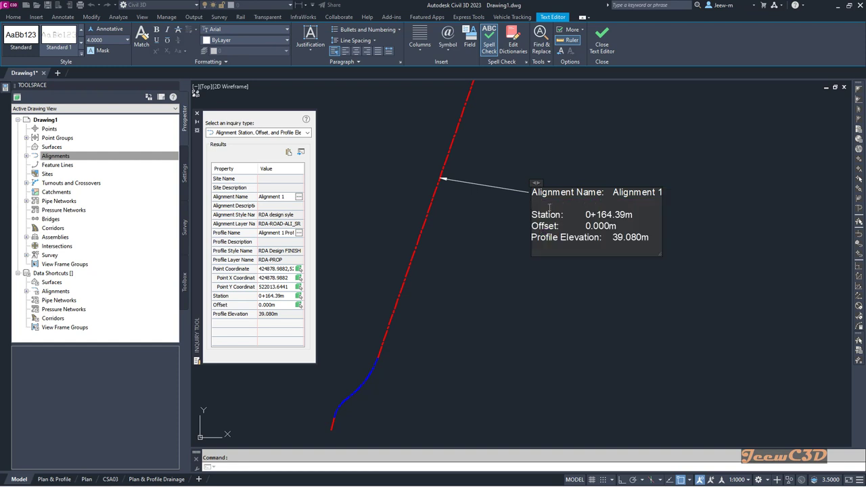
{"action": "key", "text": "Delete"}
{"action": "key", "text": "ctrl+Return"}
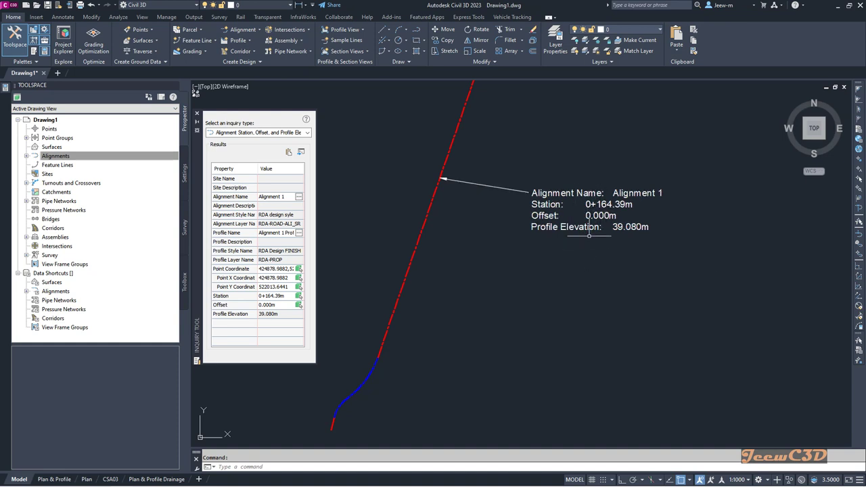
Align the alignment name, station and offset values in columns with colons and tabs
{"action": "double_click", "coordinate": [606, 198]}
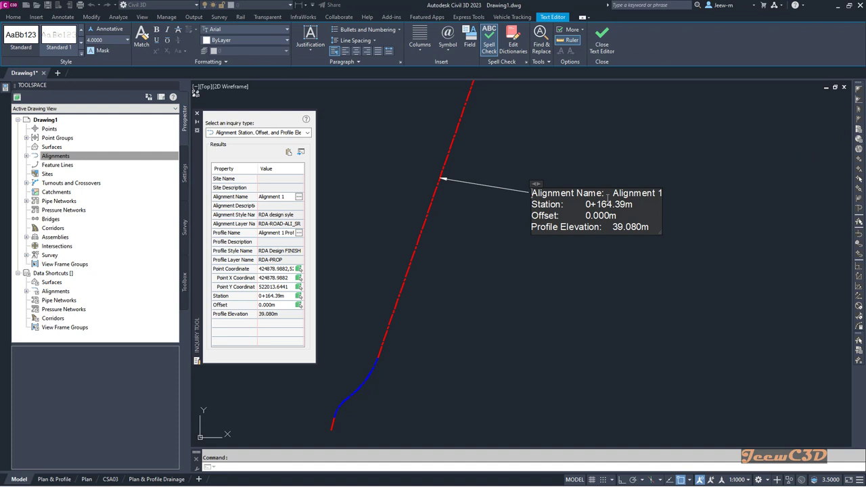
{"action": "type", "text": ":"}
{"action": "key", "text": "Tab"}
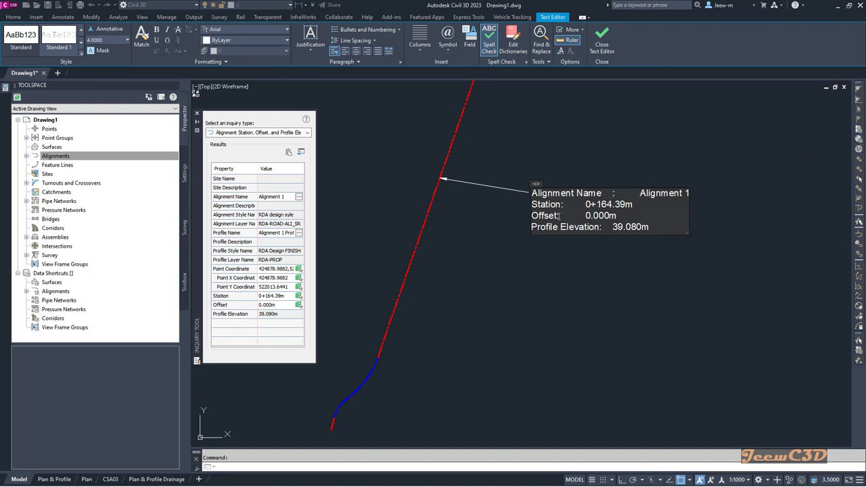
{"action": "left_click", "coordinate": [563, 206]}
{"action": "key", "text": "Tab"}
{"action": "key", "text": "Right"}
{"action": "key", "text": "Tab"}
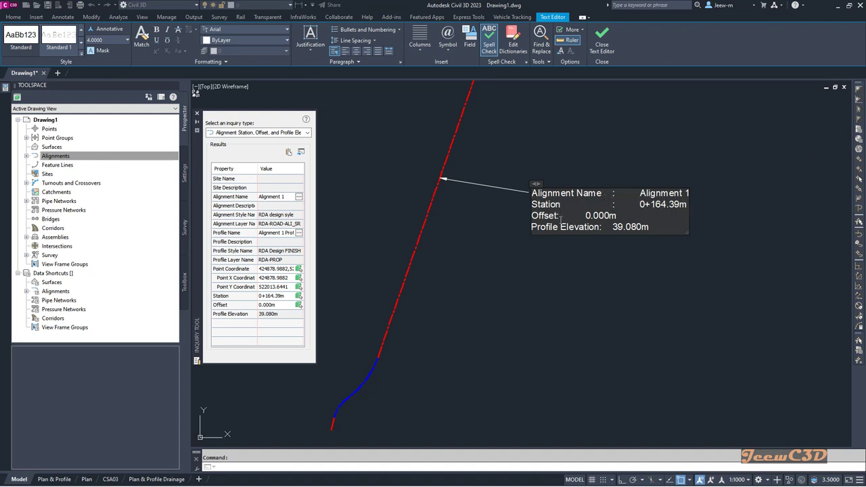
{"action": "left_click", "coordinate": [559, 216]}
{"action": "key", "text": "Tab"}
{"action": "key", "text": "Tab"}
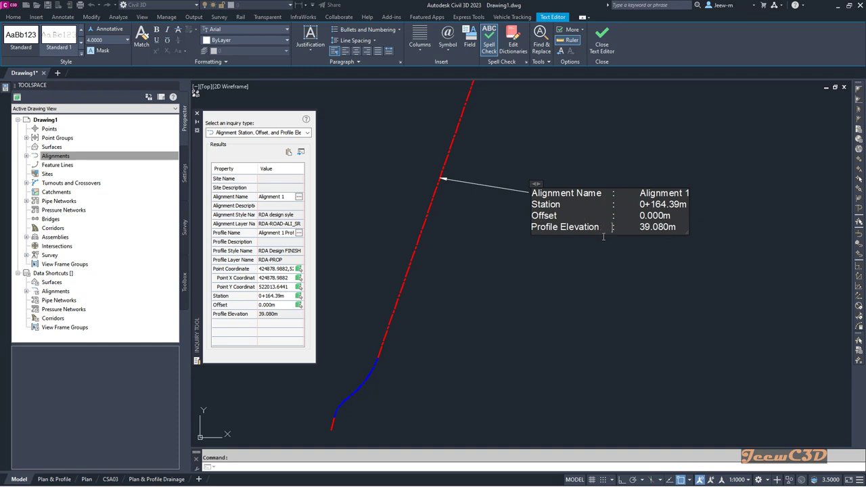
{"action": "left_click", "coordinate": [604, 258]}
{"action": "scroll", "coordinate": [594, 257], "scroll_direction": "down", "scroll_amount": 2}
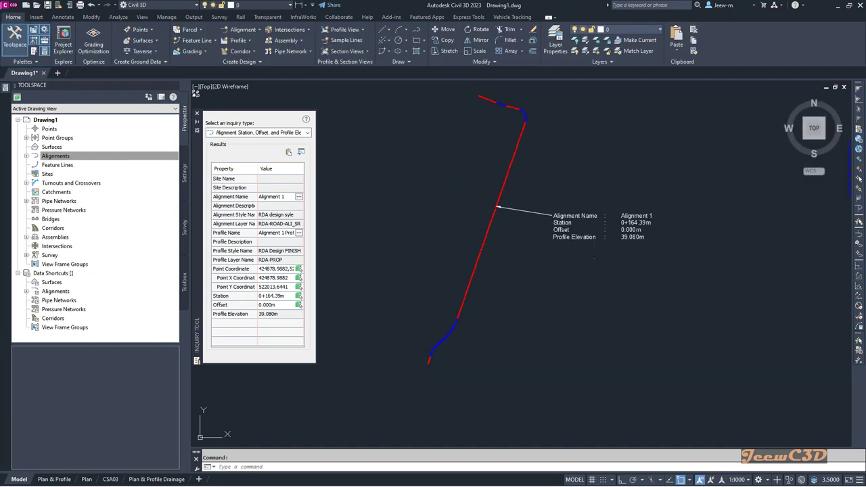
{"action": "middle_click_drag", "start_coordinate": [595, 258], "coordinate": [561, 276]}
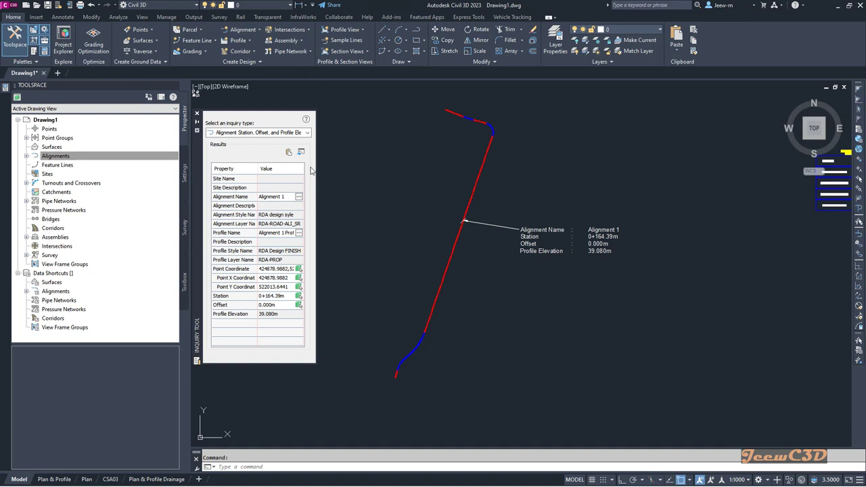
Copy the inquiry results to the text screen and enlarge the command history area
{"action": "left_click", "coordinate": [301, 154]}
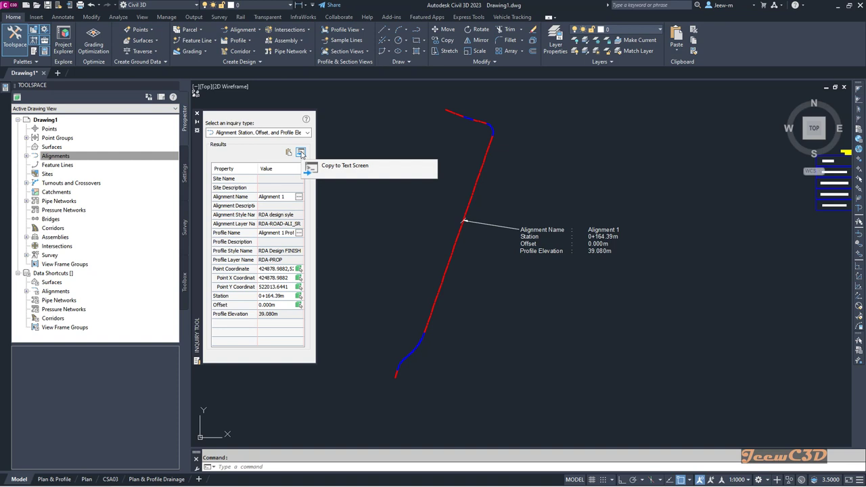
{"action": "left_click", "coordinate": [318, 166]}
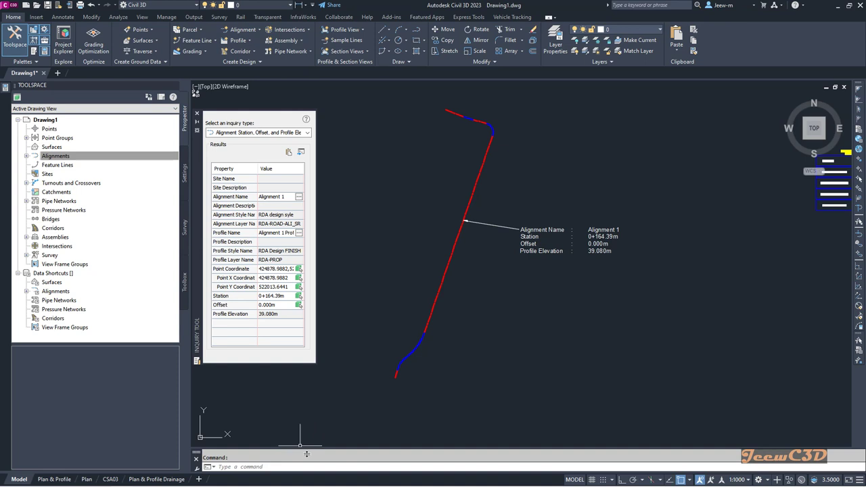
{"action": "left_click_drag", "start_coordinate": [307, 451], "coordinate": [315, 413]}
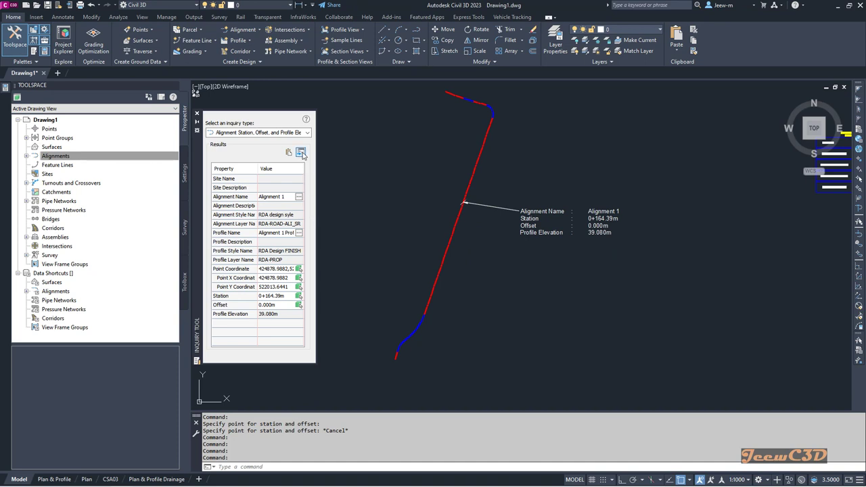
{"action": "left_click", "coordinate": [301, 153]}
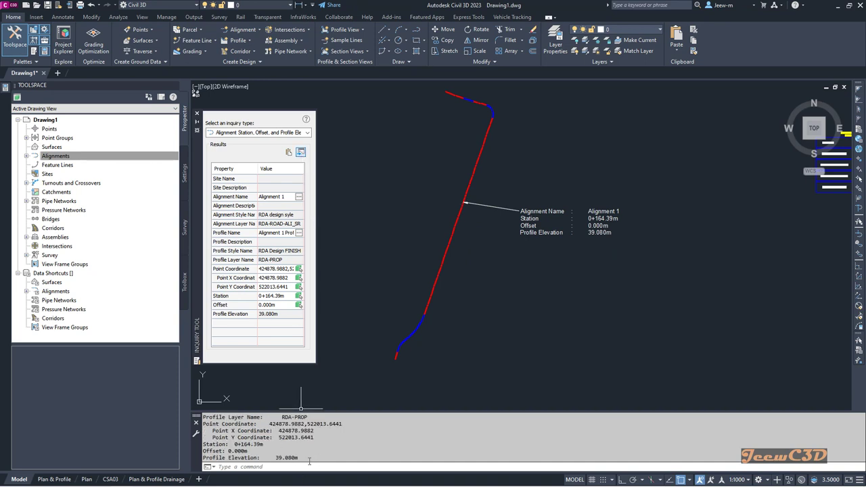